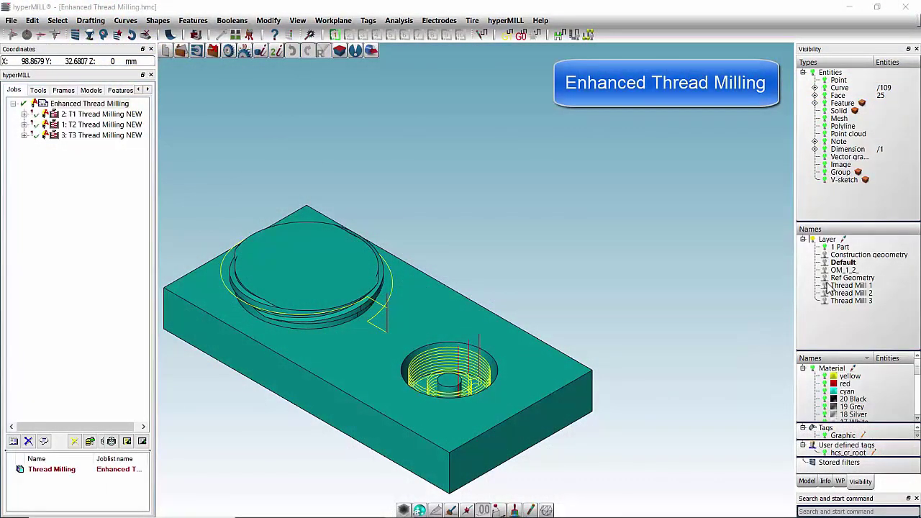
# Step: Make the Thread Mill 1 tool outline visible beside the thread-milling plate
pyautogui.click(825, 286)
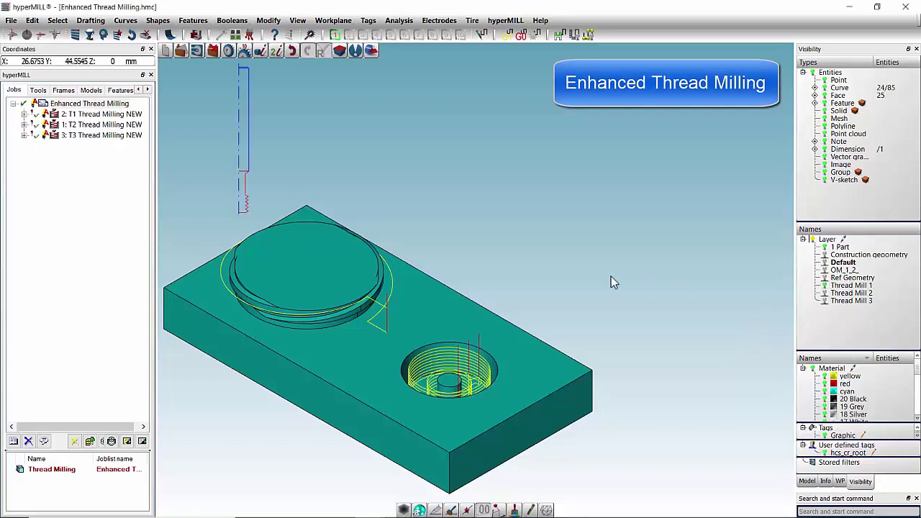
# Step: Edit job T1 Thread Milling NEW: enable edge-control feedrate and view its thread parameters
pyautogui.doubleClick(105, 115)
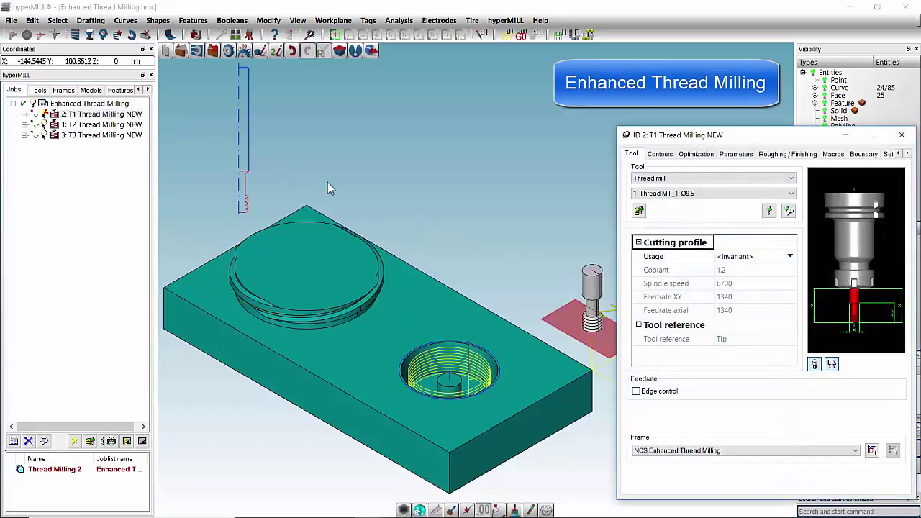
pyautogui.click(636, 392)
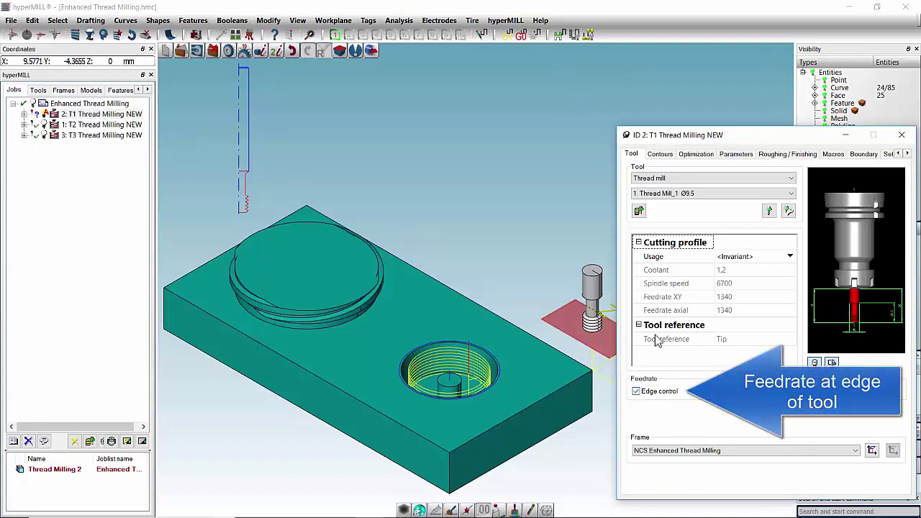
pyautogui.click(727, 154)
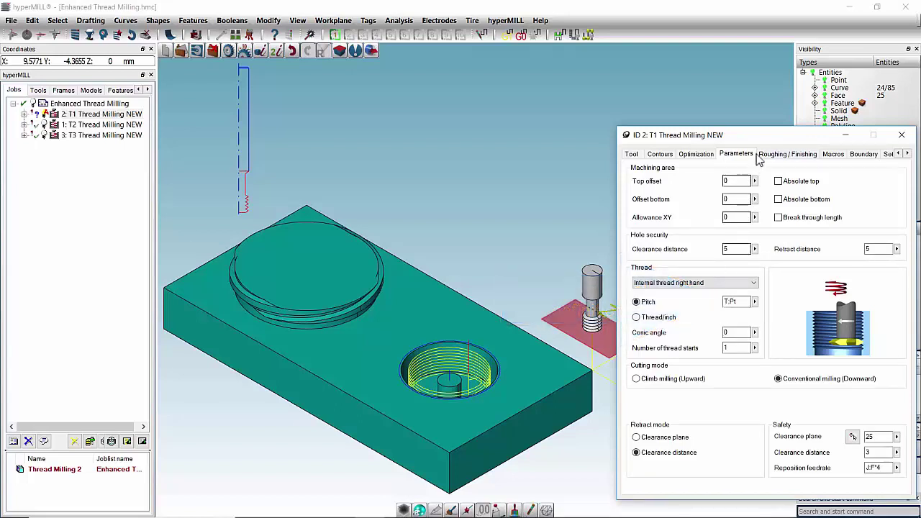
# Step: Switch T1 to a compensated path with 5 threads per step and recalculate it
pyautogui.click(767, 155)
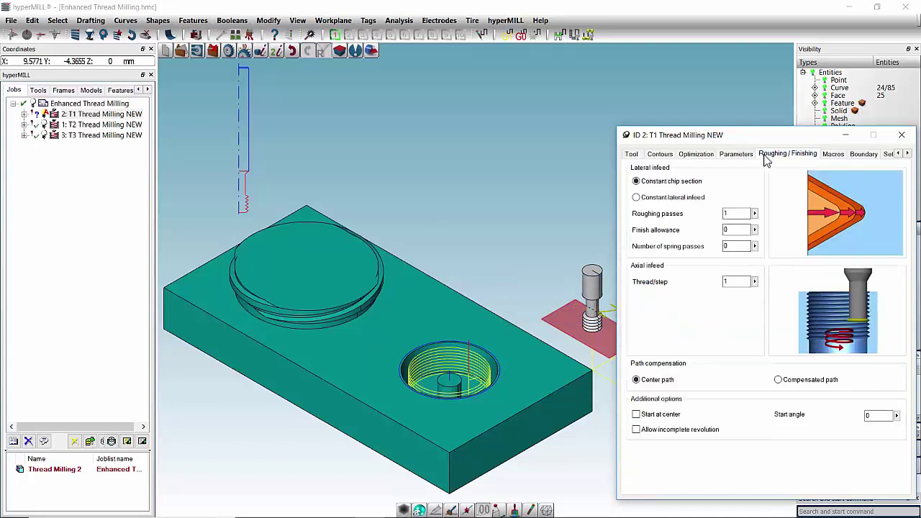
pyautogui.click(778, 379)
pyautogui.doubleClick(740, 282)
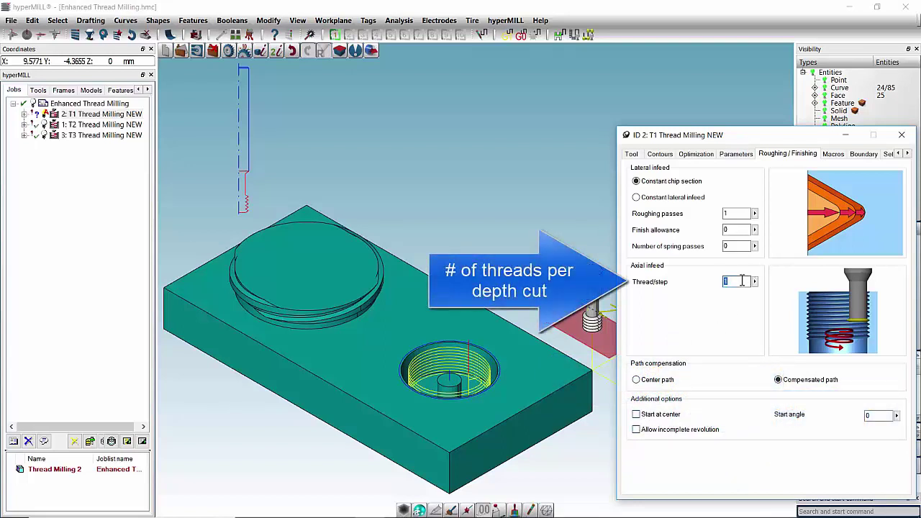
pyautogui.write('5')
pyautogui.press('Tab')
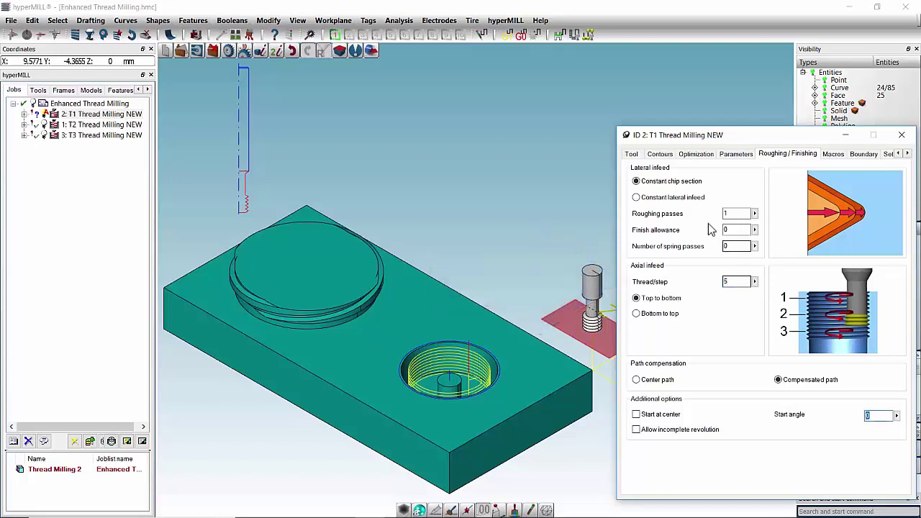
pyautogui.rightClick(683, 140)
pyautogui.click(696, 143)
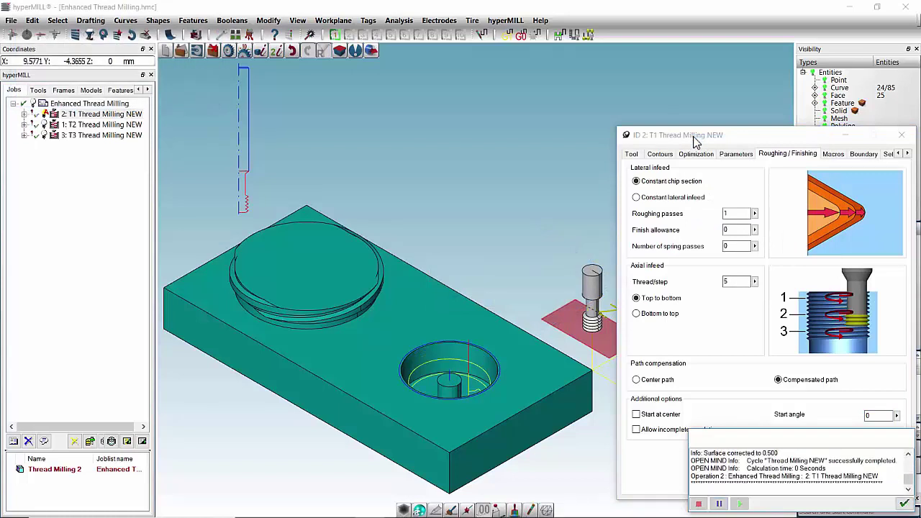
# Step: Play T1's internal simulation through the bore, then close the simulation and the T1 job
pyautogui.rightClick(695, 142)
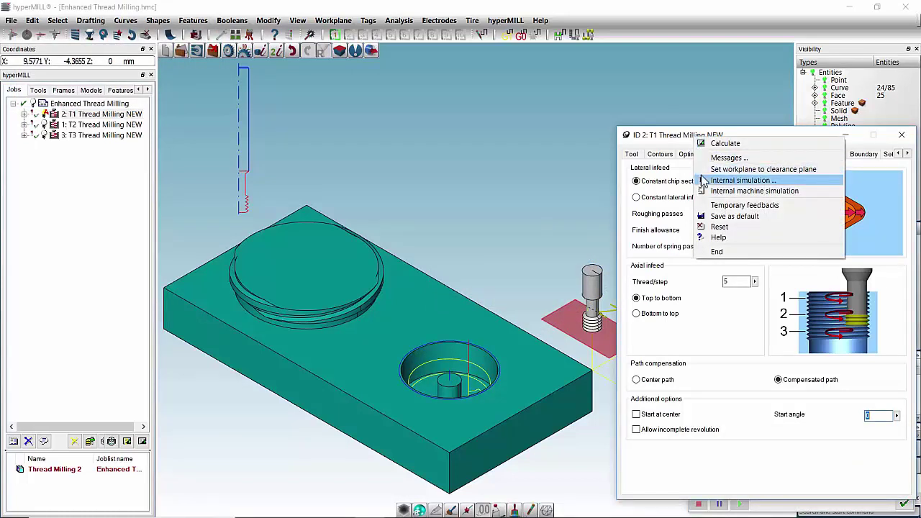
pyautogui.click(702, 180)
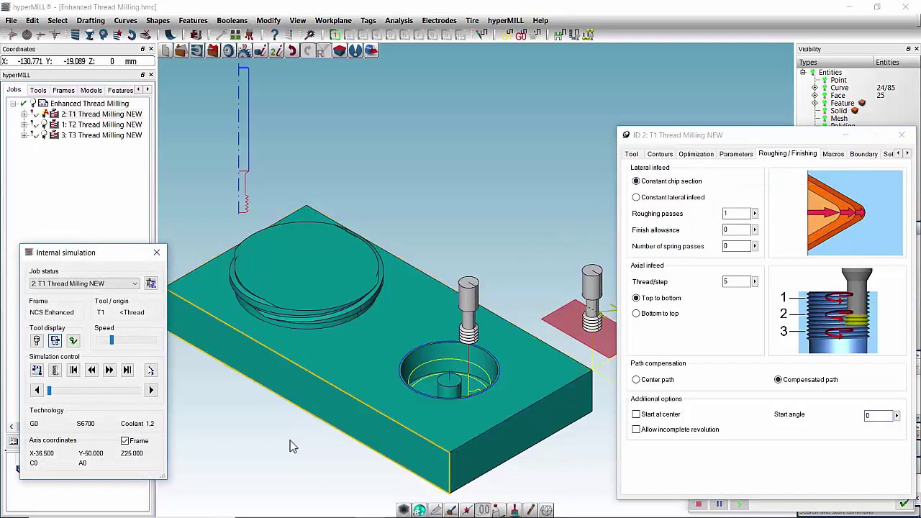
pyautogui.click(110, 372)
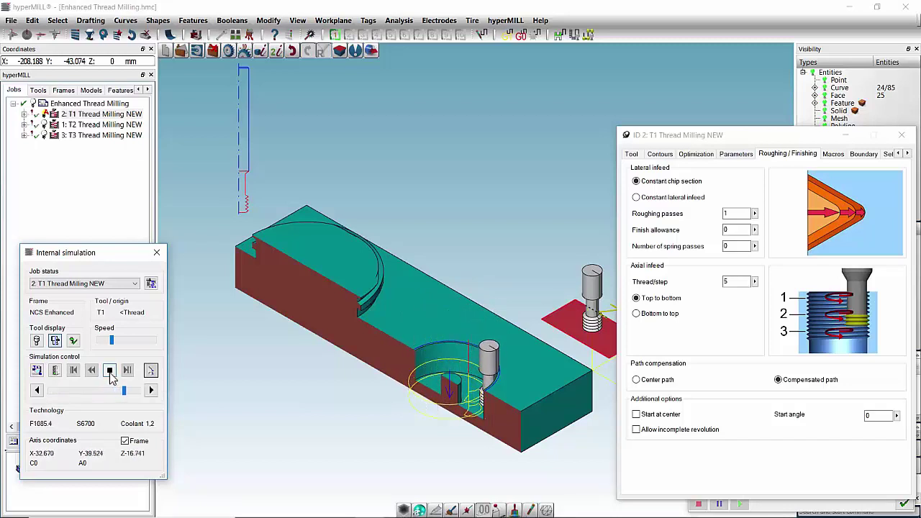
pyautogui.click(161, 257)
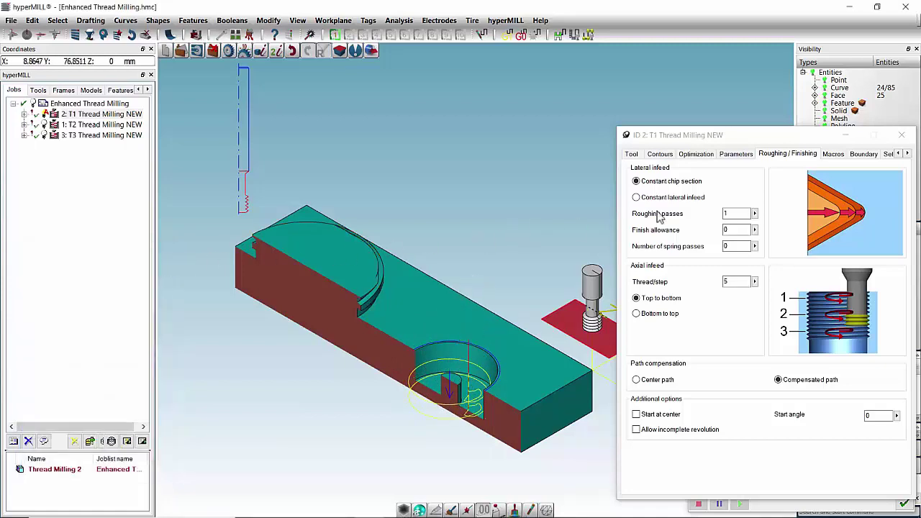
pyautogui.click(902, 135)
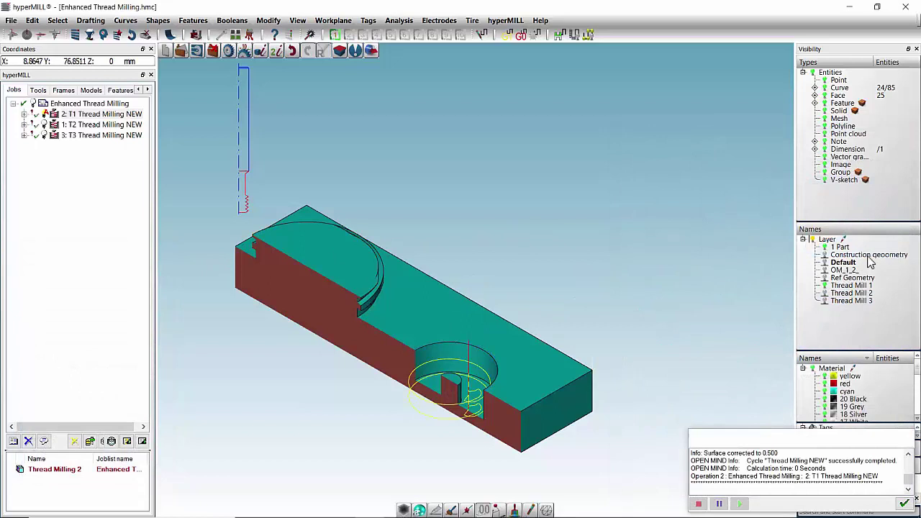
# Step: Hide the Thread Mill 1 outline and open job T2 Thread Milling NEW for editing
pyautogui.click(826, 286)
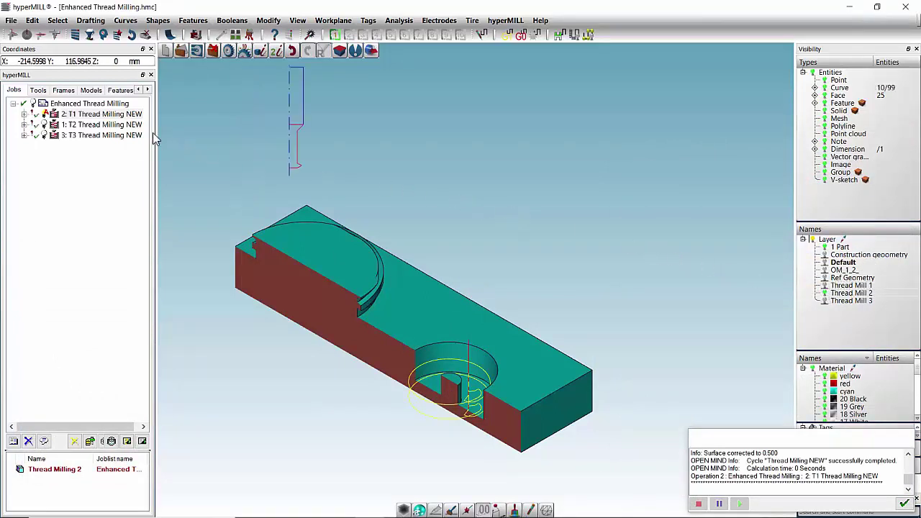
pyautogui.doubleClick(122, 126)
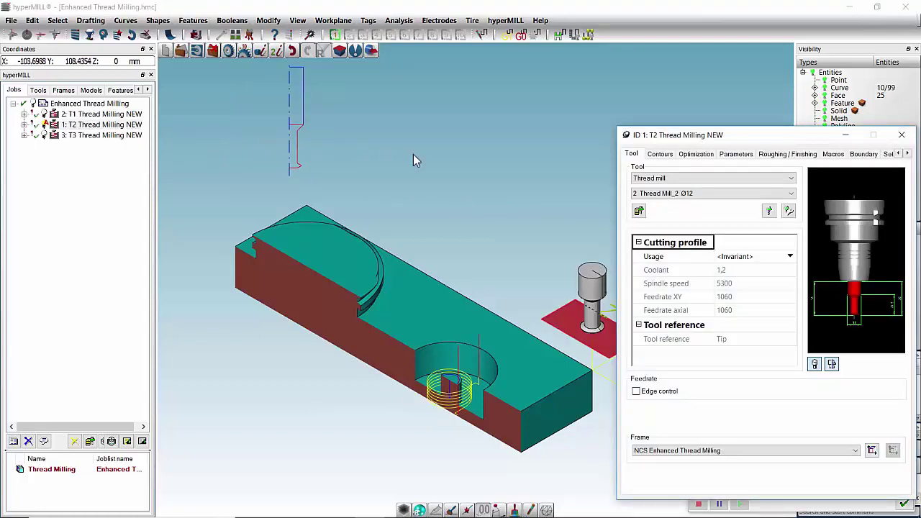
# Step: Give T2 a 14 threads-per-inch thread, 0.5 finish allowance and 400 approach feedrate
pyautogui.click(730, 155)
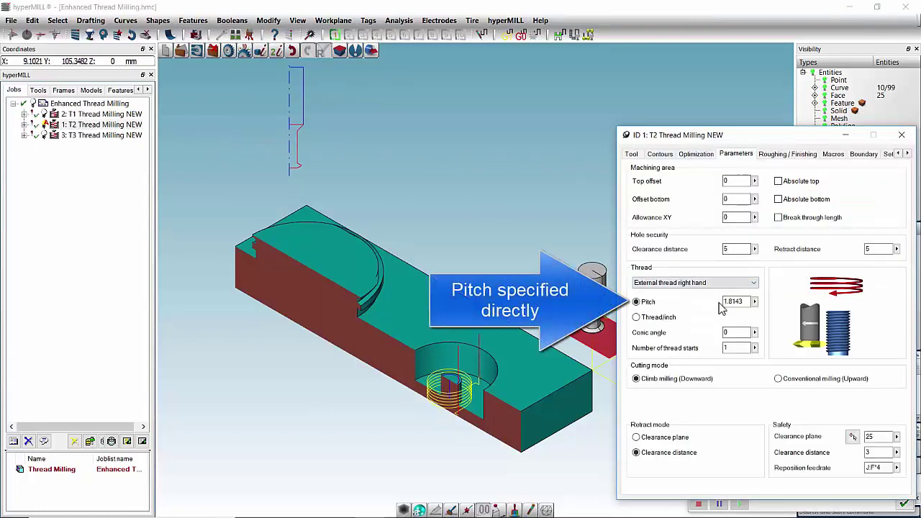
pyautogui.click(637, 317)
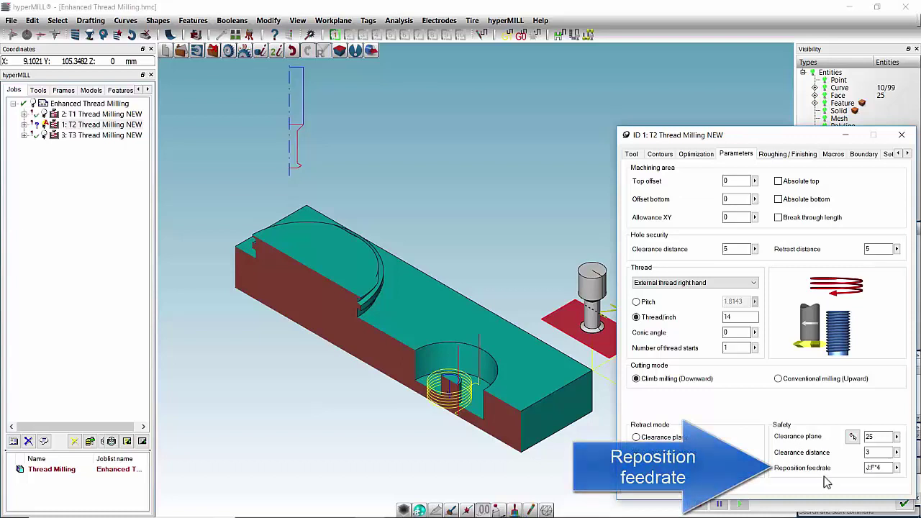
pyautogui.click(795, 155)
pyautogui.write('0.5')
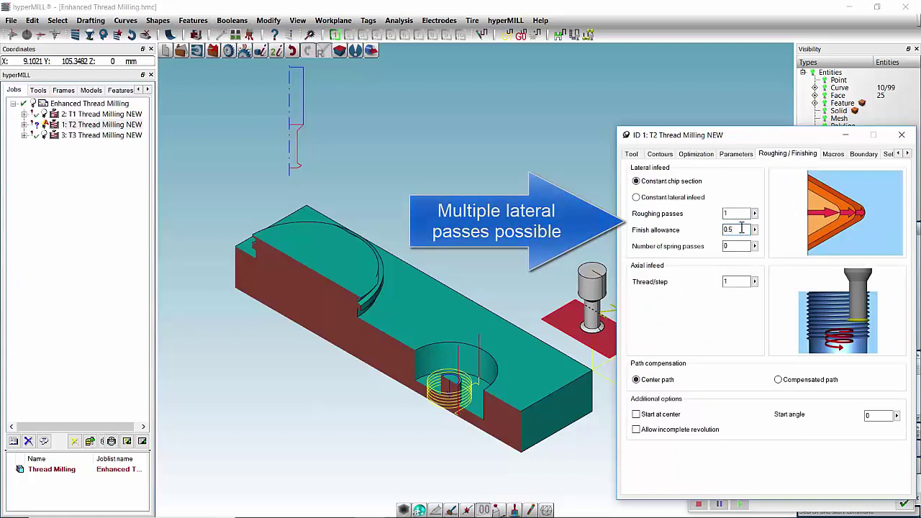
pyautogui.click(830, 155)
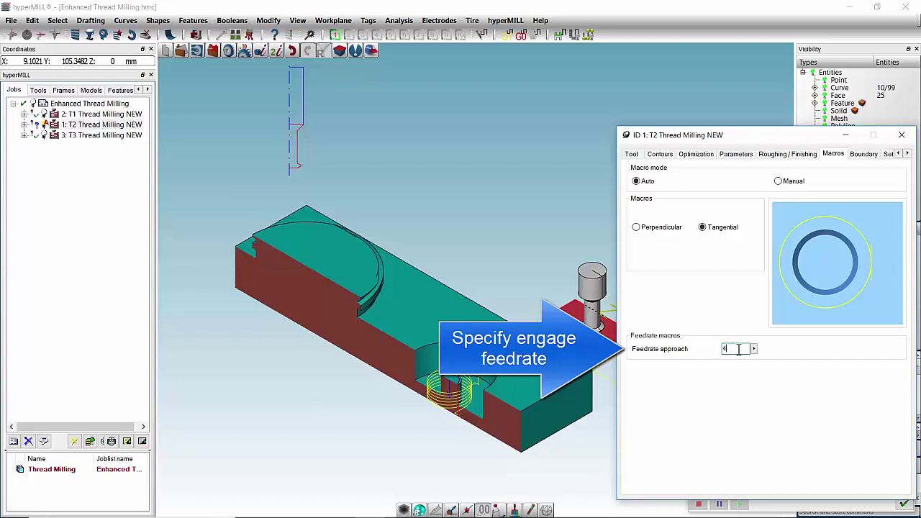
# Step: Complete the 400 approach feedrate entry and recalculate the T2 toolpath
pyautogui.write('00')
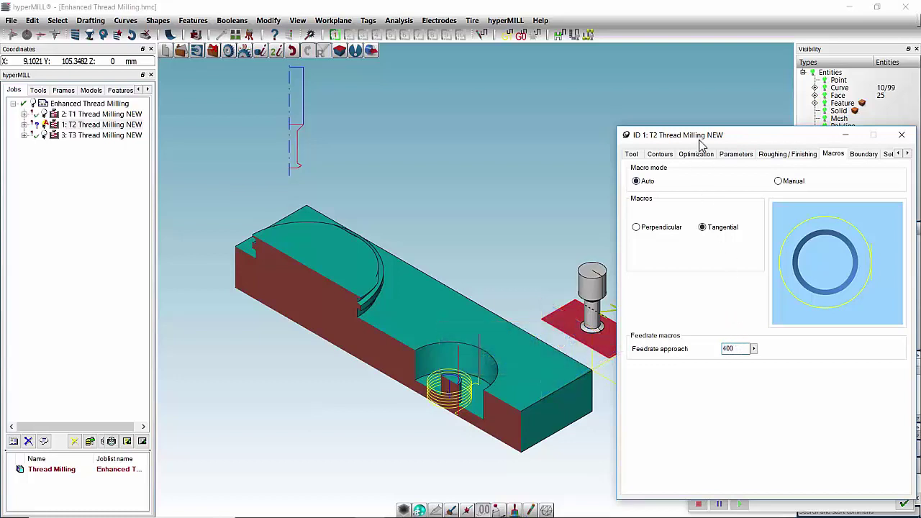
pyautogui.rightClick(702, 142)
pyautogui.click(707, 140)
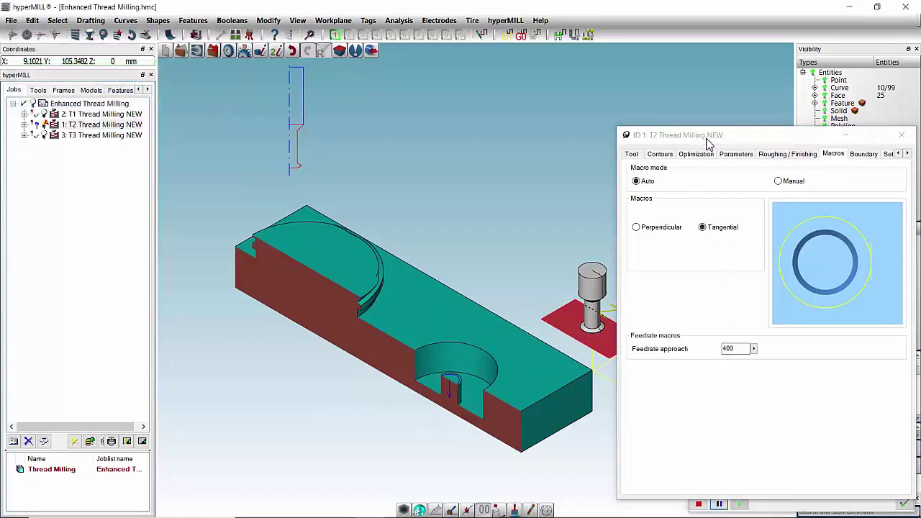
# Step: Simulate T2 internally, stepping the tool forward, then playing and pausing mid-thread
pyautogui.rightClick(707, 139)
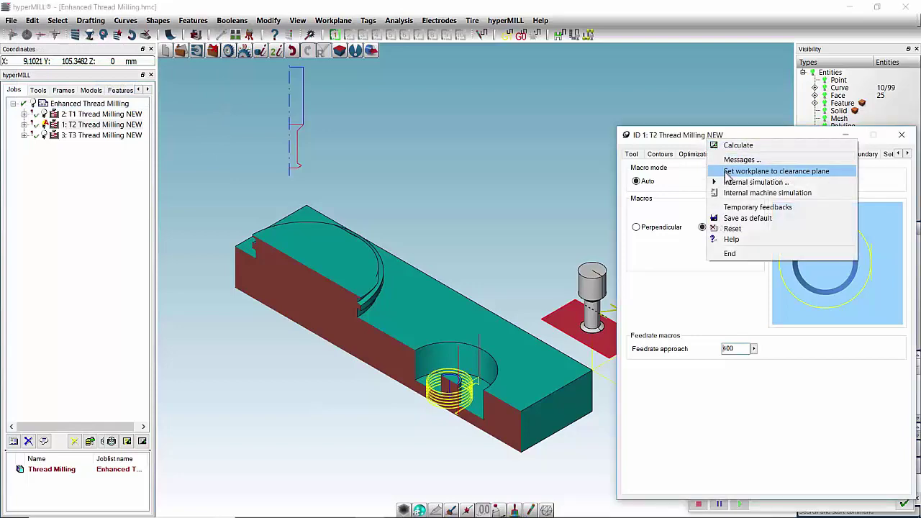
pyautogui.click(727, 182)
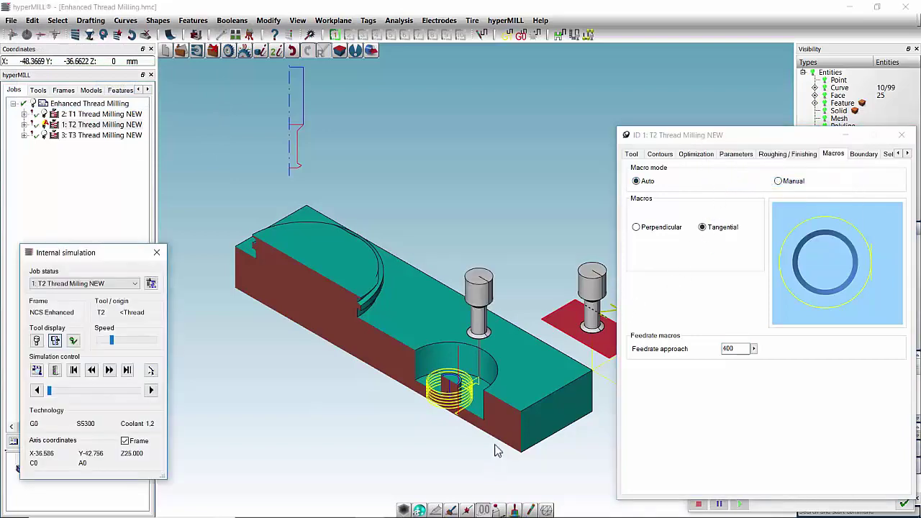
pyautogui.scroll(2, 486, 442)
pyautogui.scroll(2, 475, 431)
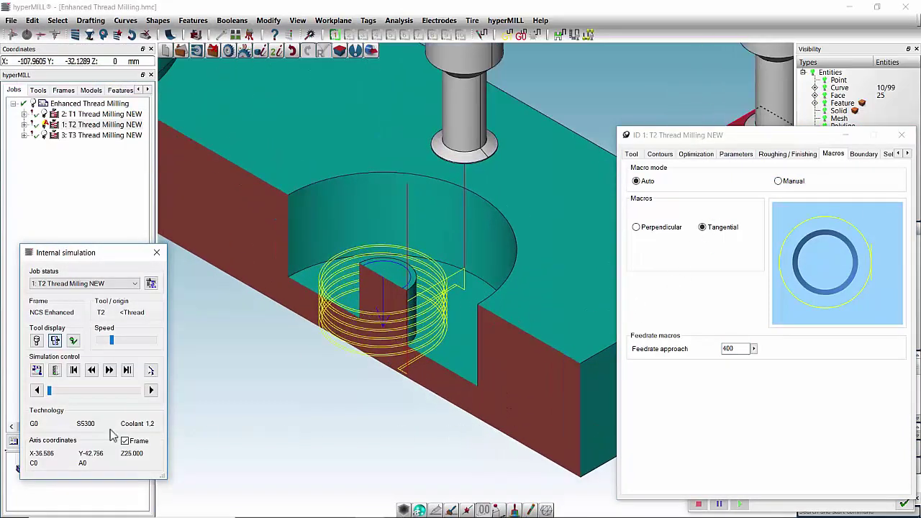
pyautogui.click(57, 394)
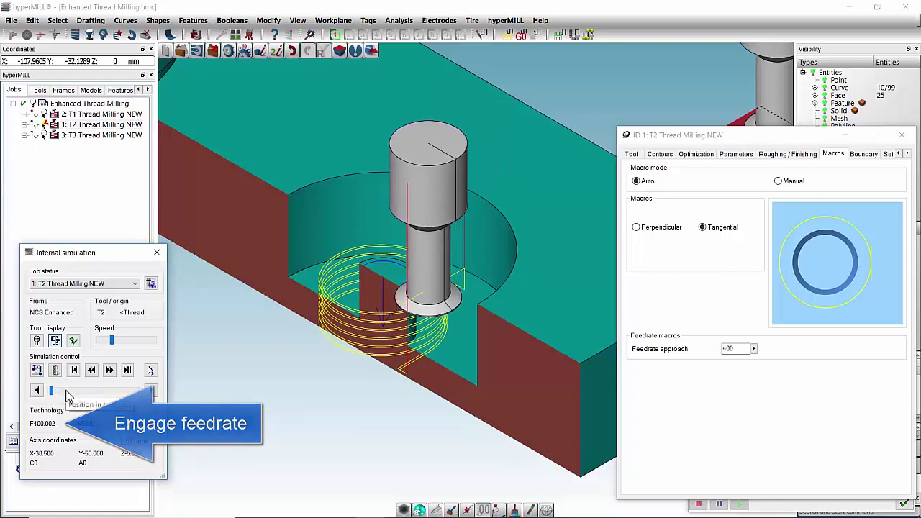
pyautogui.click(110, 370)
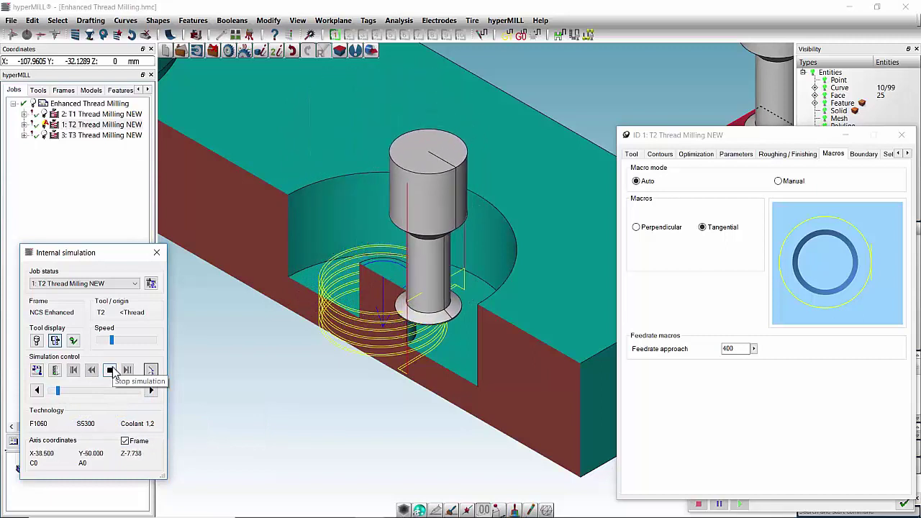
pyautogui.click(110, 370)
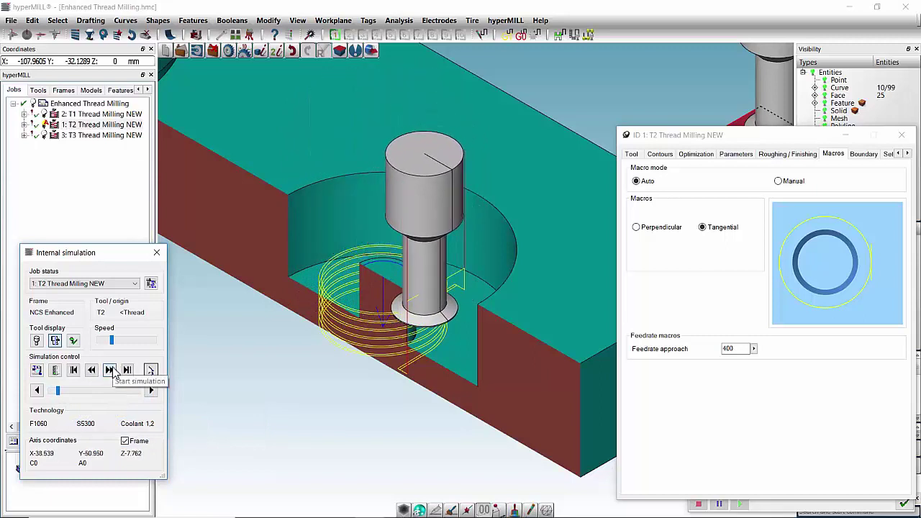
# Step: Close the T2 simulation and job editor, zoomed out to the whole plate
pyautogui.click(157, 253)
pyautogui.scroll(-2, 252, 331)
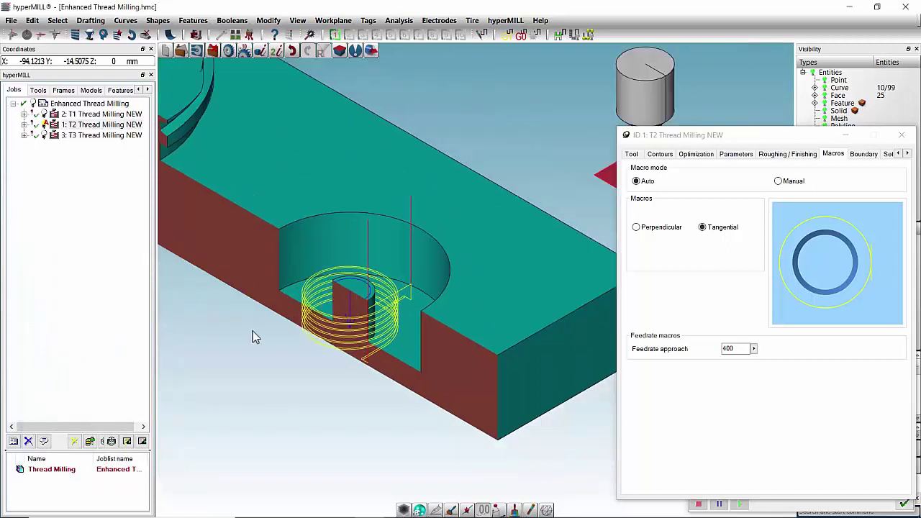
pyautogui.scroll(-2, 253, 331)
pyautogui.scroll(2, 266, 335)
pyautogui.scroll(-2, 327, 381)
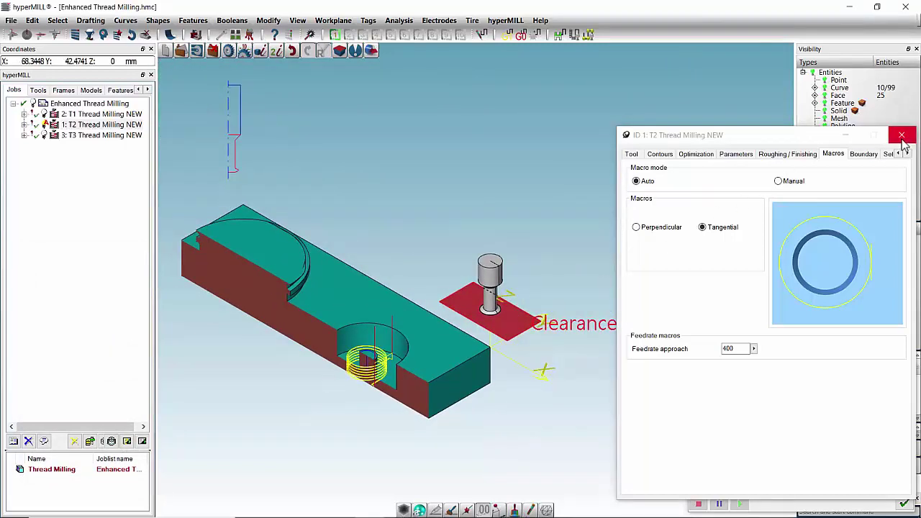
pyautogui.click(902, 135)
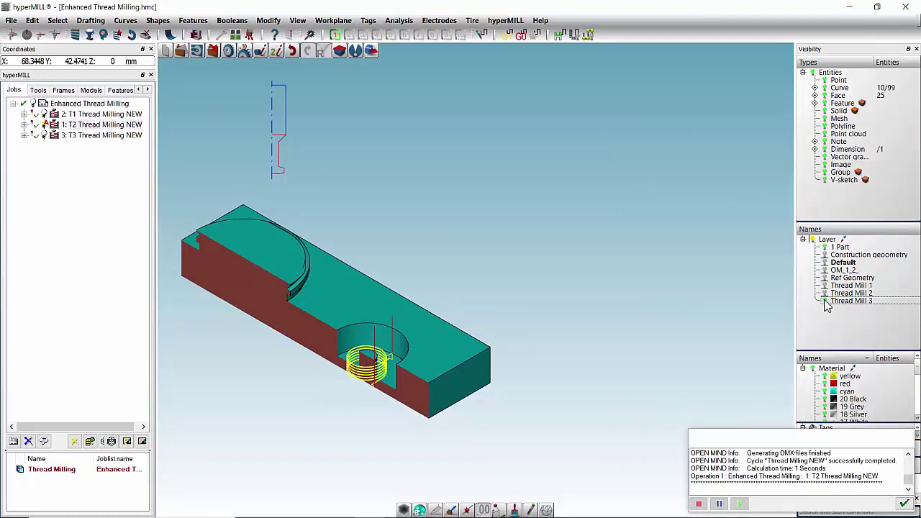
# Step: Open job T3 Thread Milling NEW and set its thread start angle to -55
pyautogui.doubleClick(113, 137)
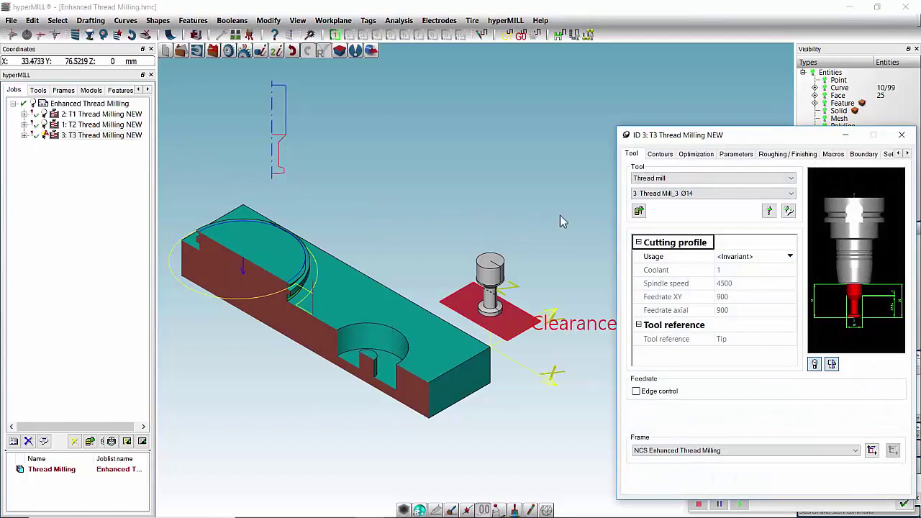
pyautogui.click(734, 155)
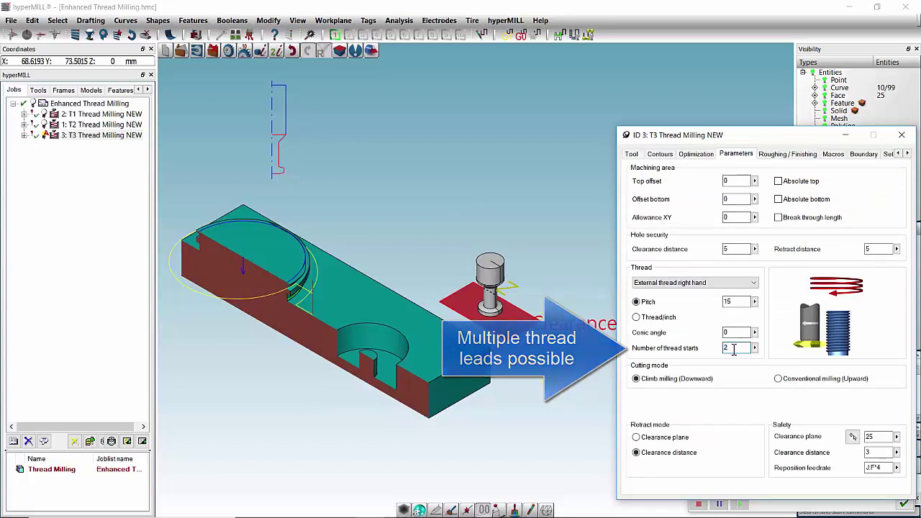
pyautogui.click(782, 156)
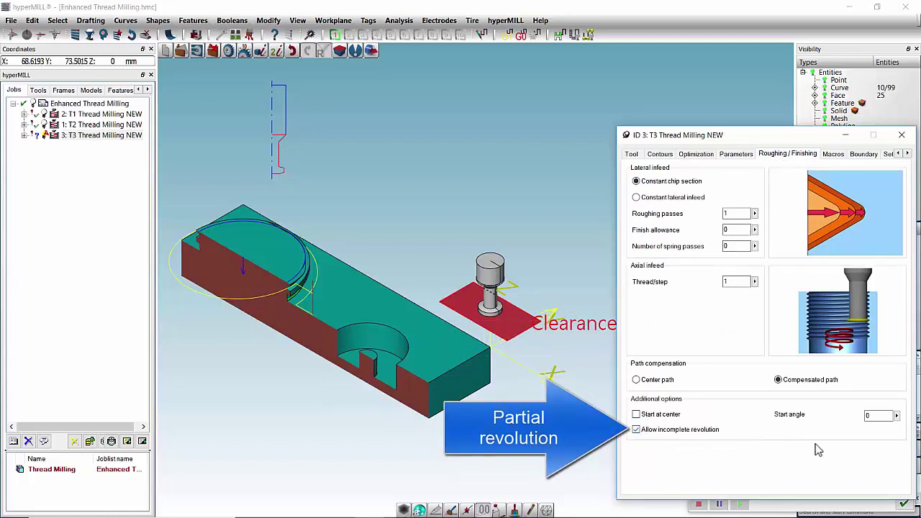
pyautogui.click(879, 416)
pyautogui.write('-55')
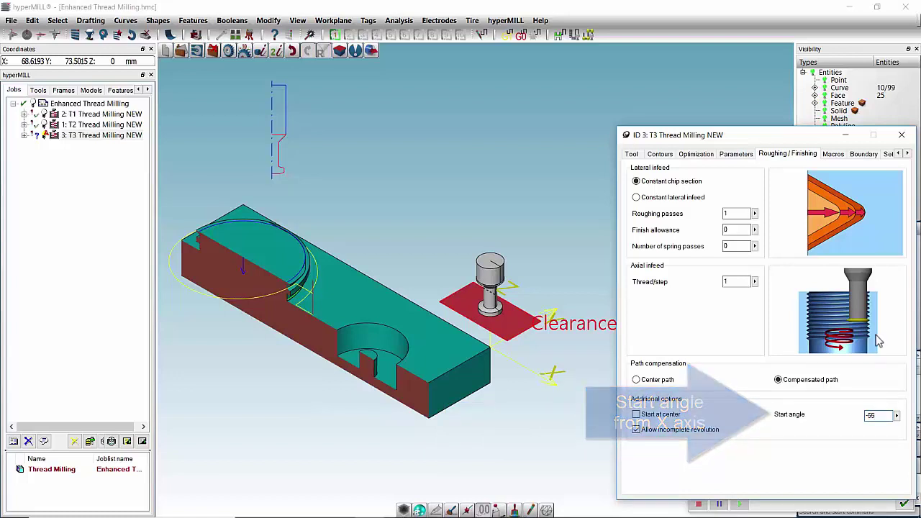
# Step: Keep the core-diameter collision check for T3 and recalculate its toolpath
pyautogui.click(889, 154)
pyautogui.moveTo(695, 250)
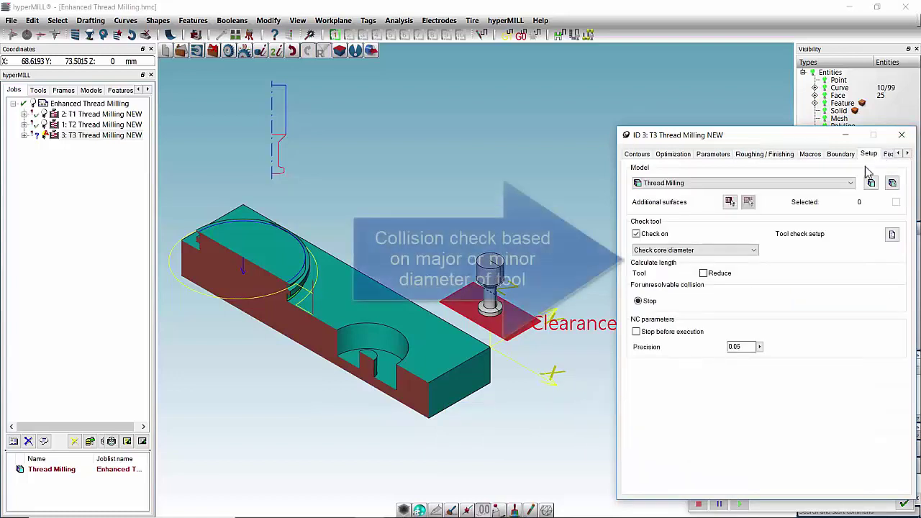
pyautogui.click(745, 252)
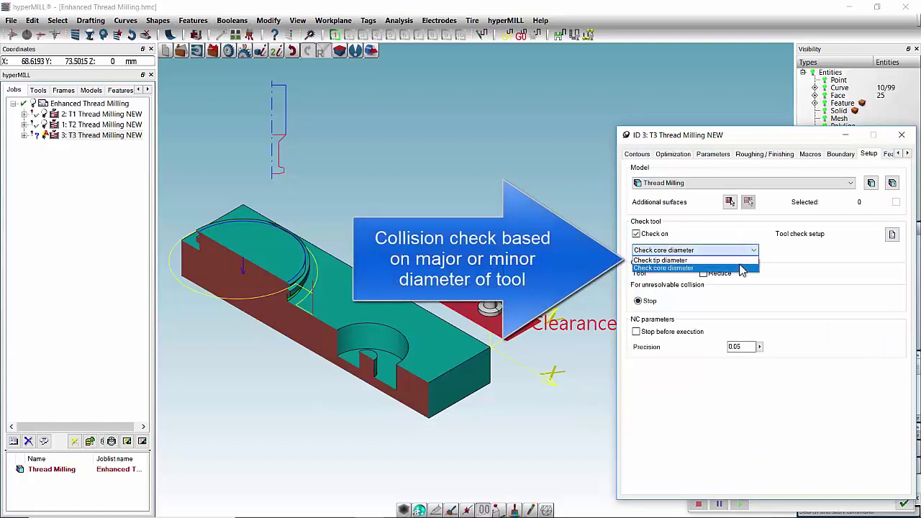
pyautogui.click(742, 268)
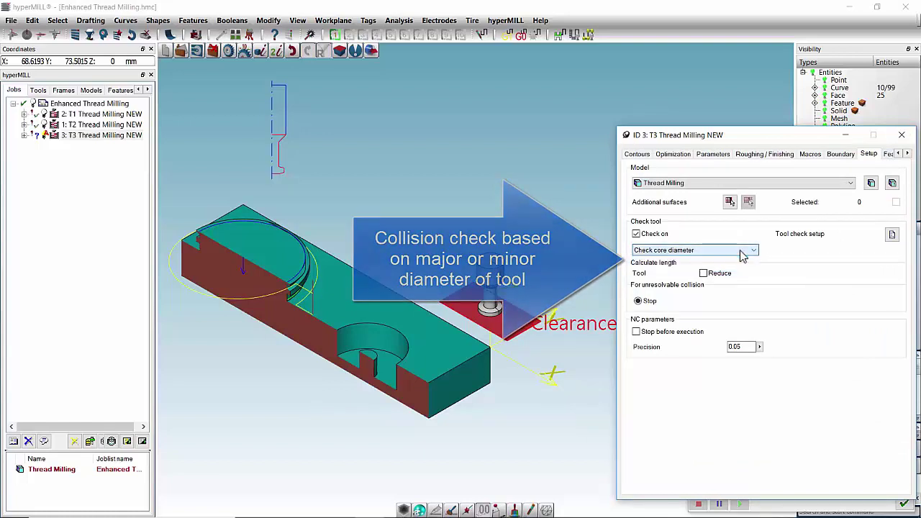
pyautogui.rightClick(706, 140)
pyautogui.click(709, 142)
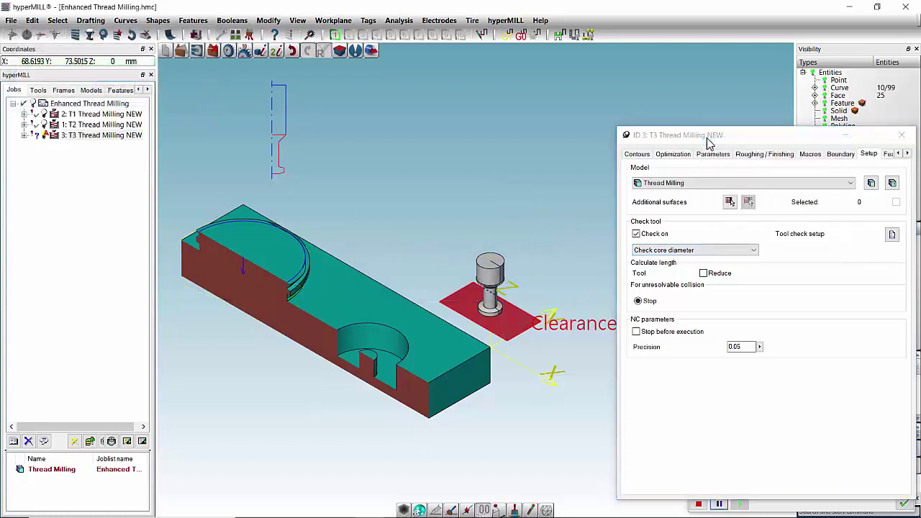
pyautogui.rightClick(709, 141)
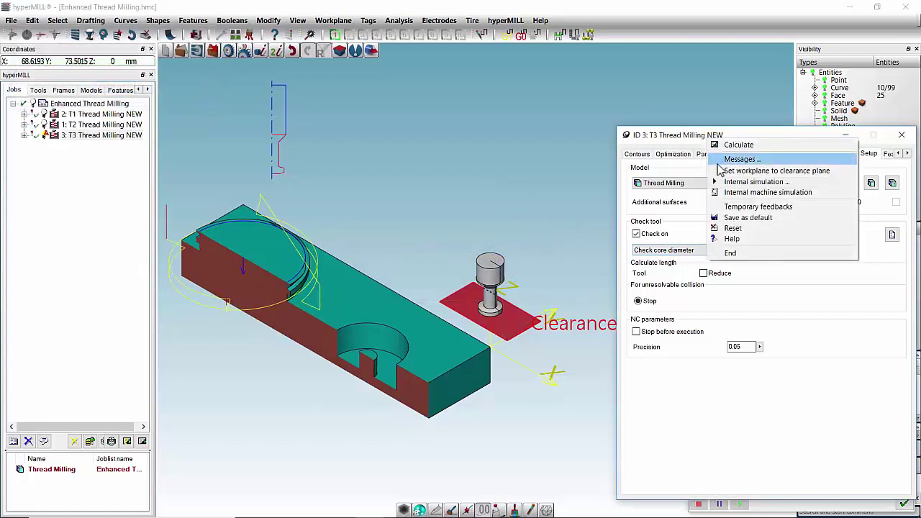
# Step: Run T3's internal simulation around the threaded boss, pausing once, then close it
pyautogui.click(748, 181)
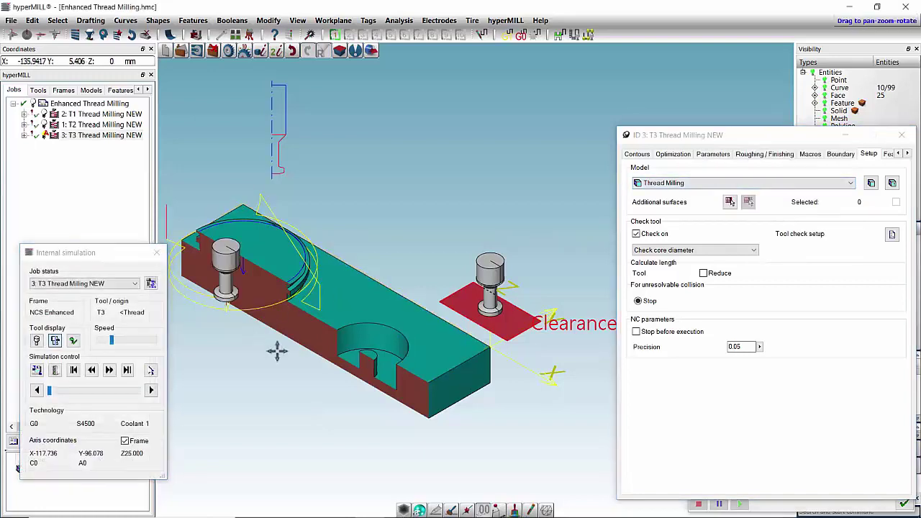
pyautogui.moveTo(277, 350); pyautogui.dragTo(357, 403, button='middle')
pyautogui.scroll(2, 357, 404)
pyautogui.click(83, 387)
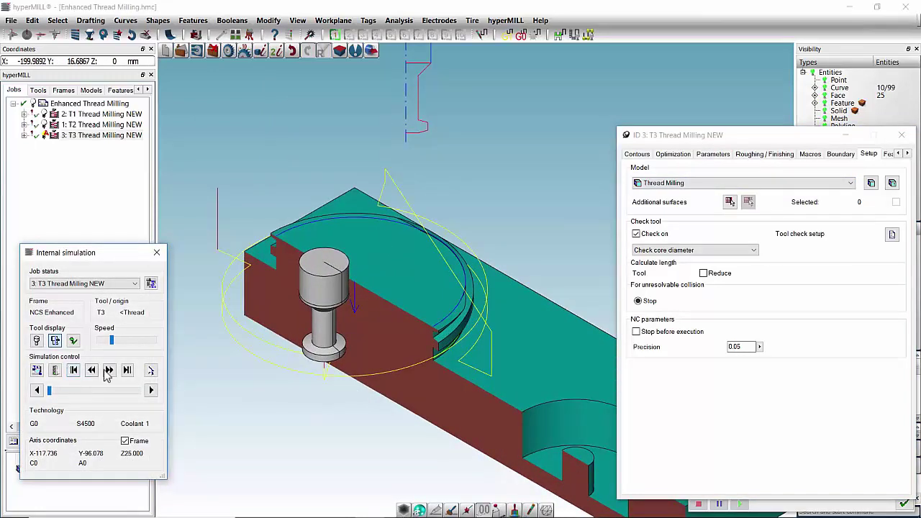
pyautogui.click(111, 376)
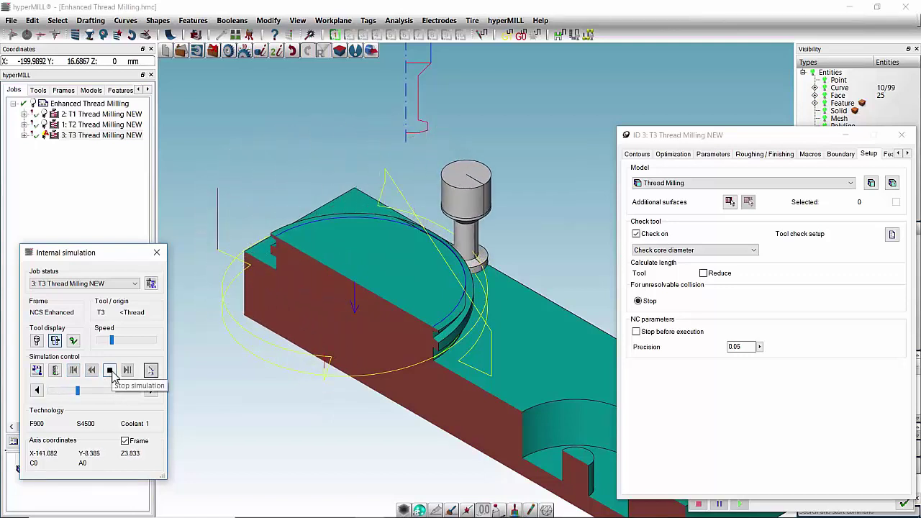
pyautogui.click(110, 372)
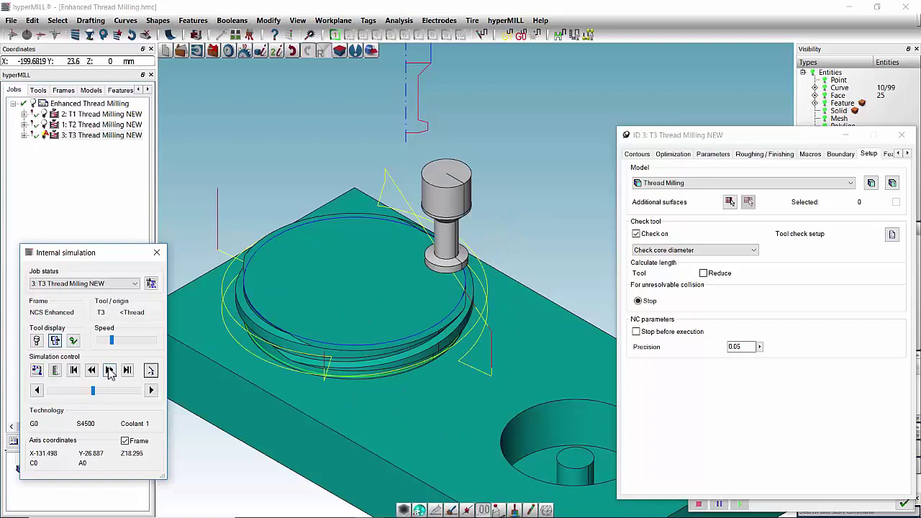
pyautogui.click(110, 370)
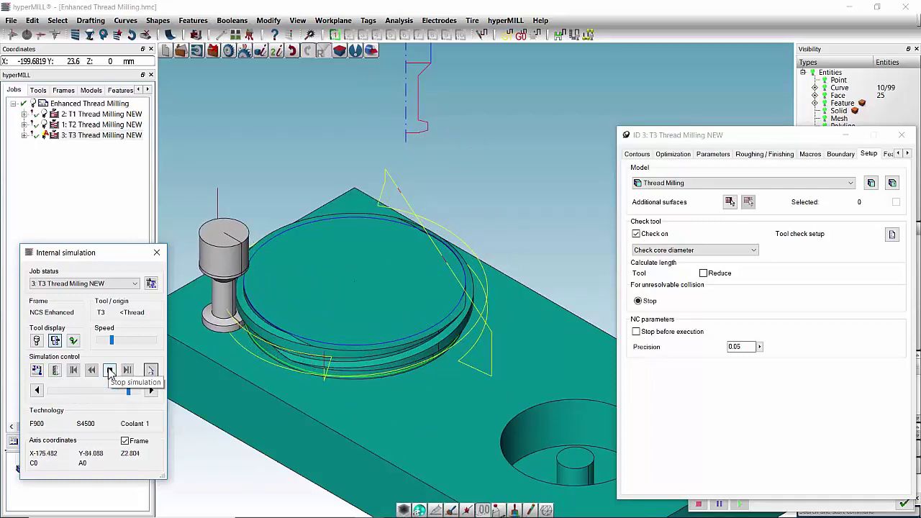
pyautogui.click(157, 253)
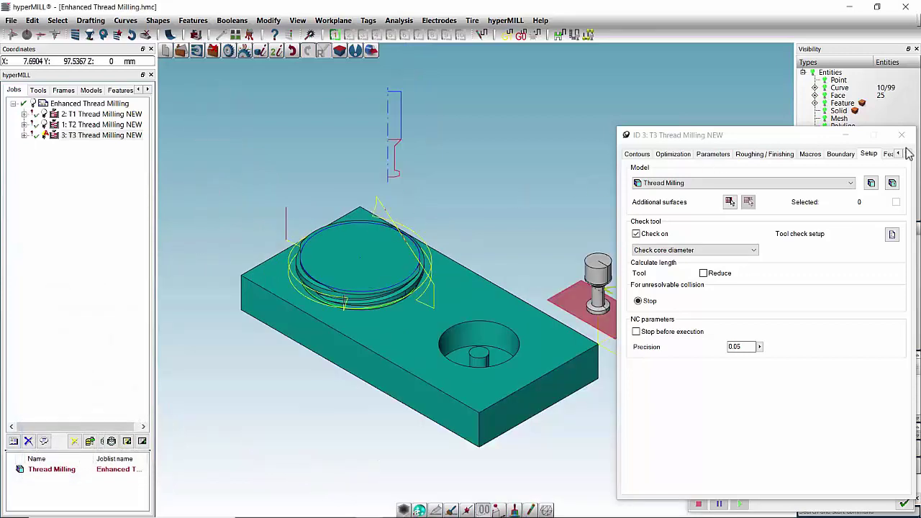
# Step: Close the T3 job and info log, hide the Thread Mill 3 layer, and select the Enhanced Thread Milling job list
pyautogui.click(903, 136)
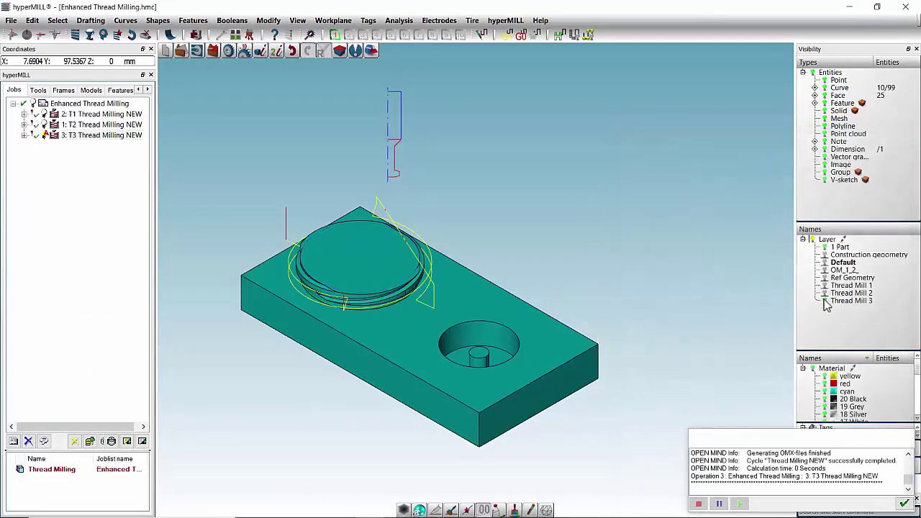
pyautogui.click(825, 301)
pyautogui.click(903, 504)
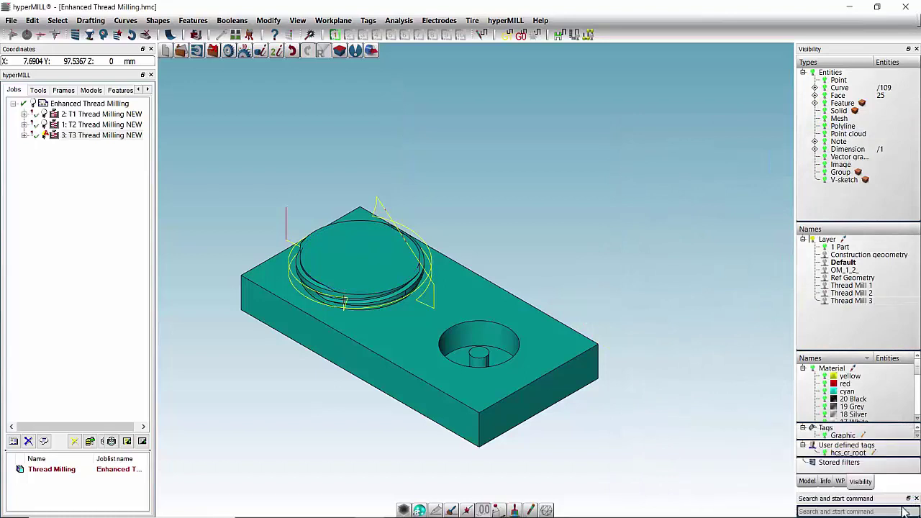
pyautogui.click(117, 105)
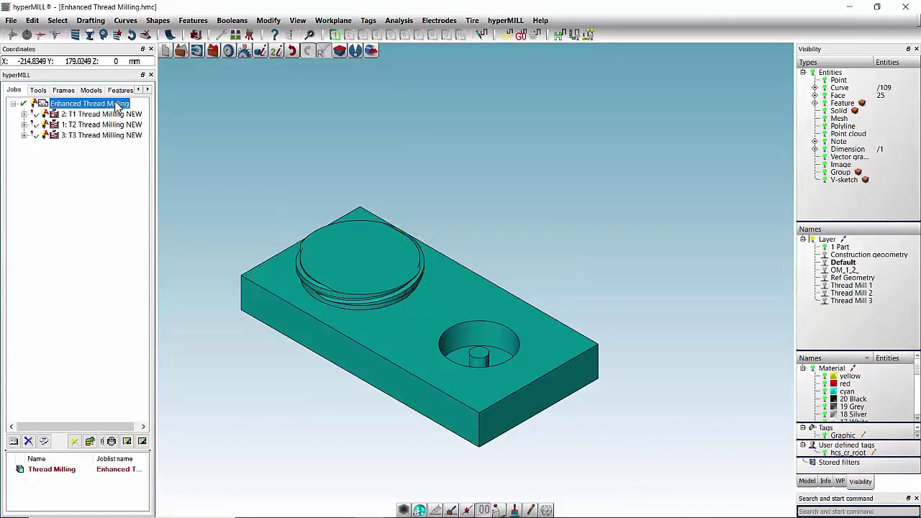